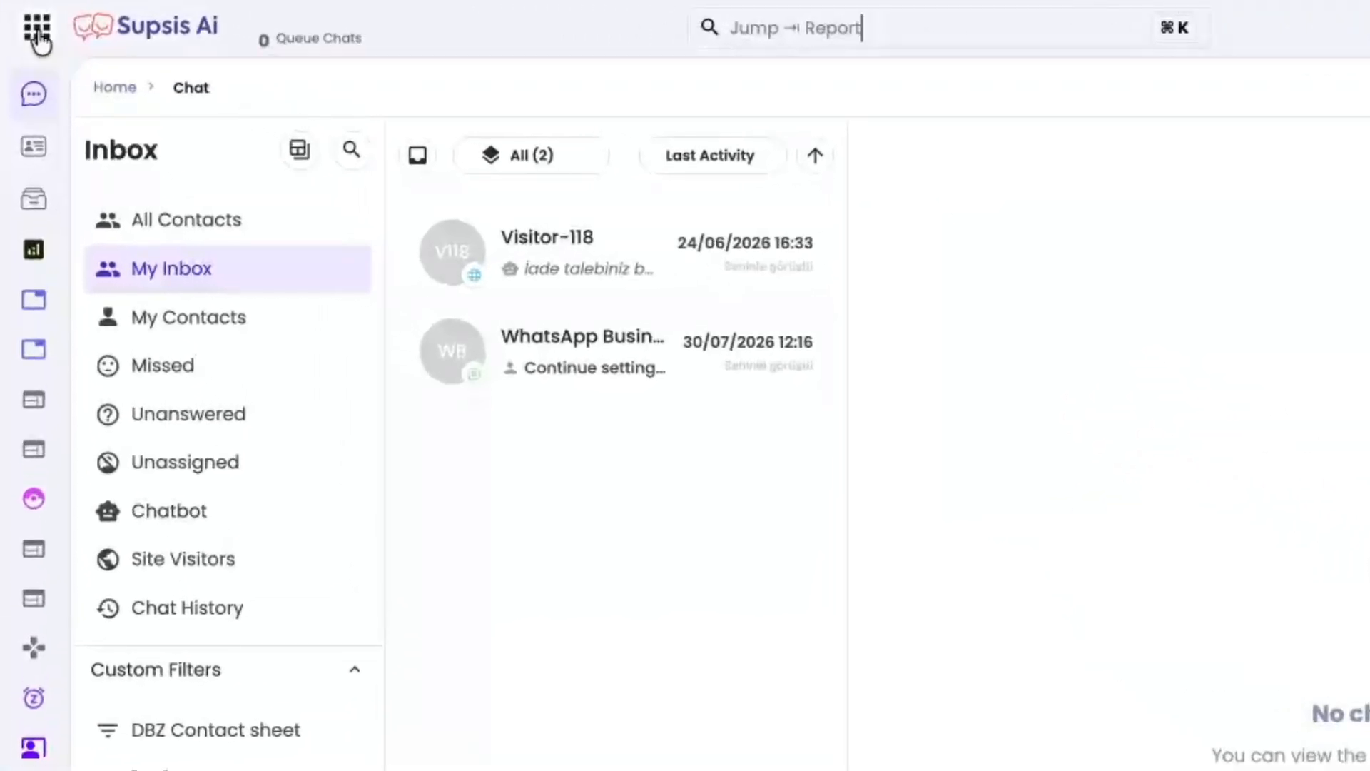
- Open the Automations module and display its automation type filter
click(37, 29)
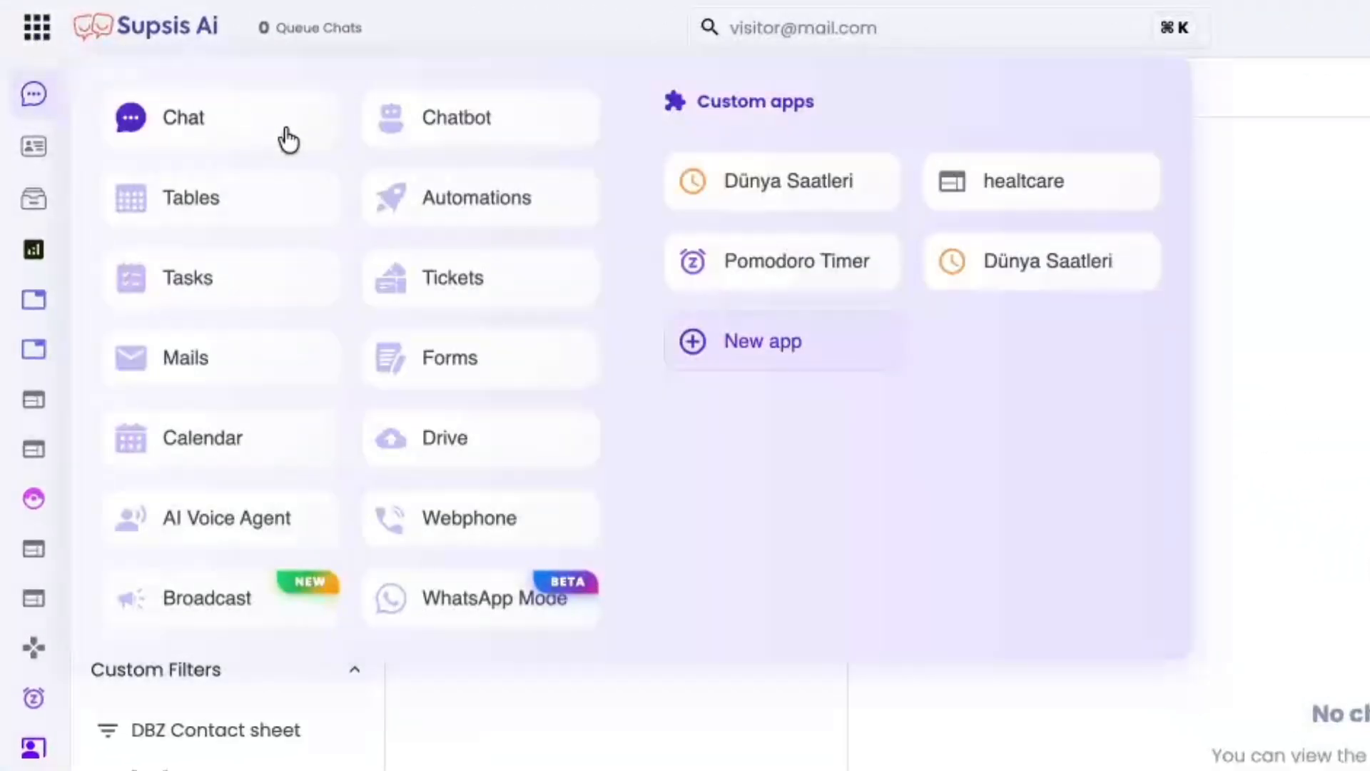
click(416, 200)
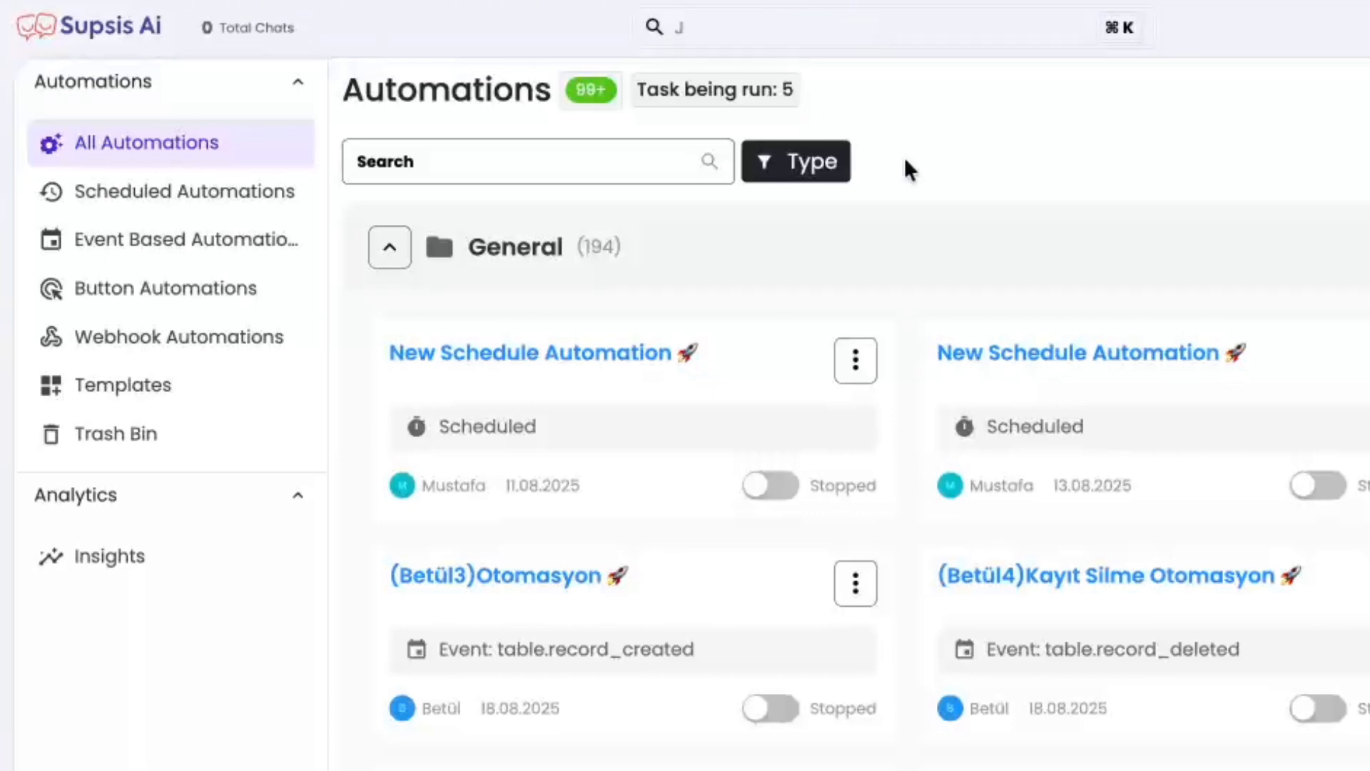
click(611, 151)
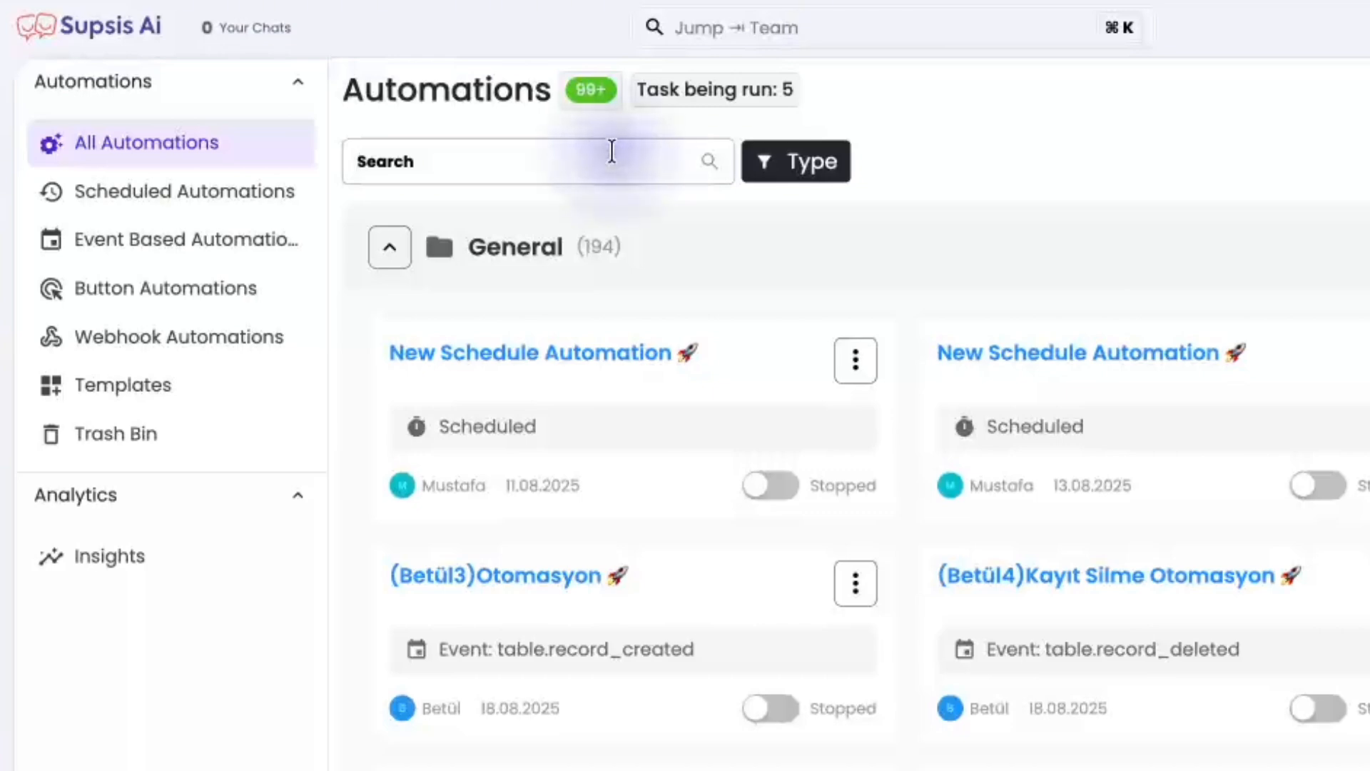
click(793, 174)
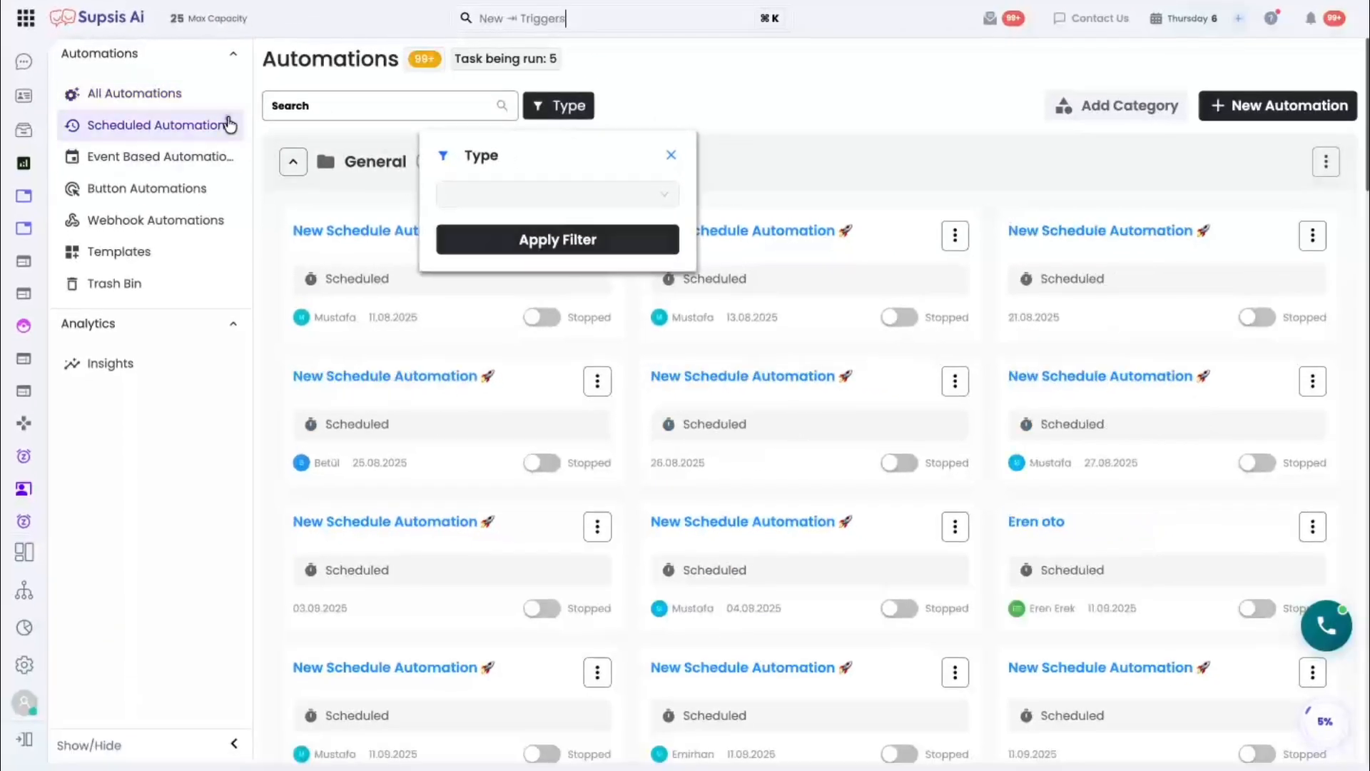
- Browse the scheduled, event-based, button and webhook automation lists, and return to the list of all automations
click(229, 126)
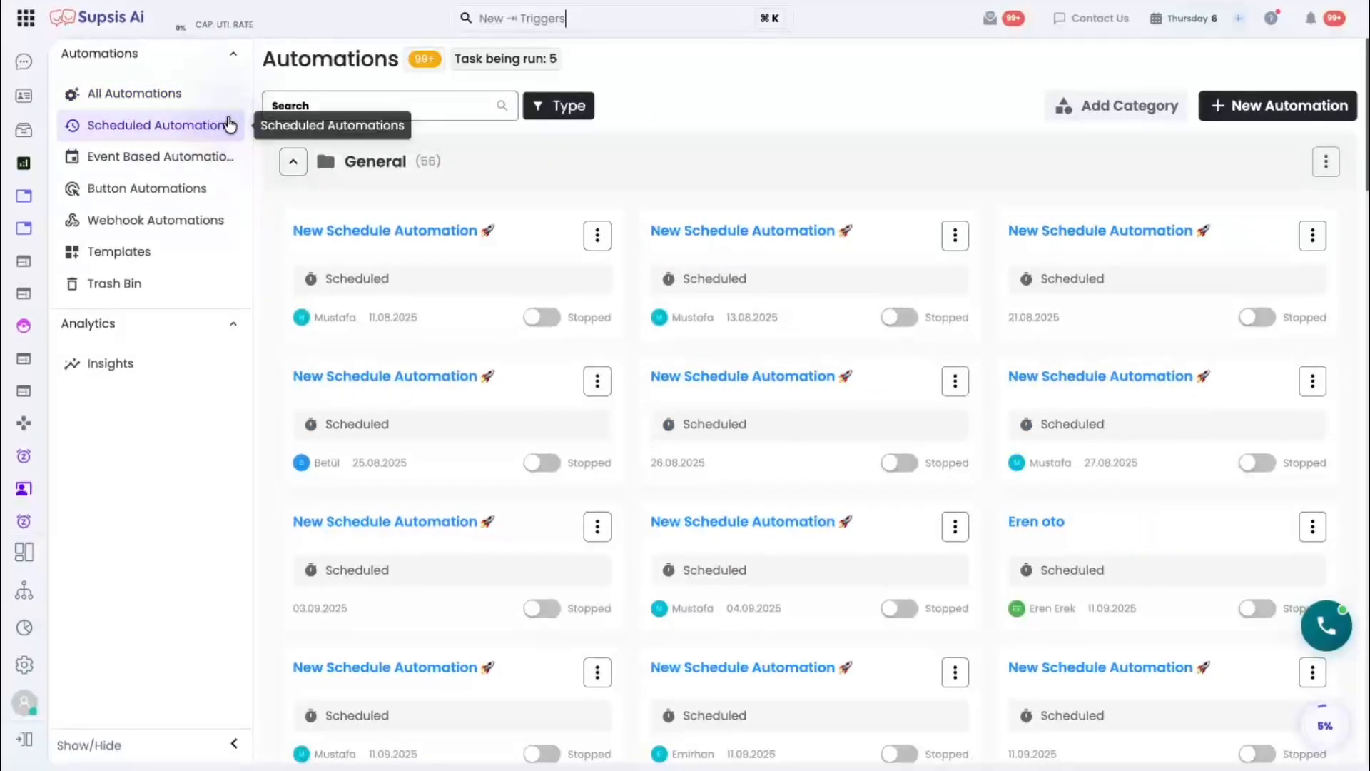
click(220, 159)
click(221, 194)
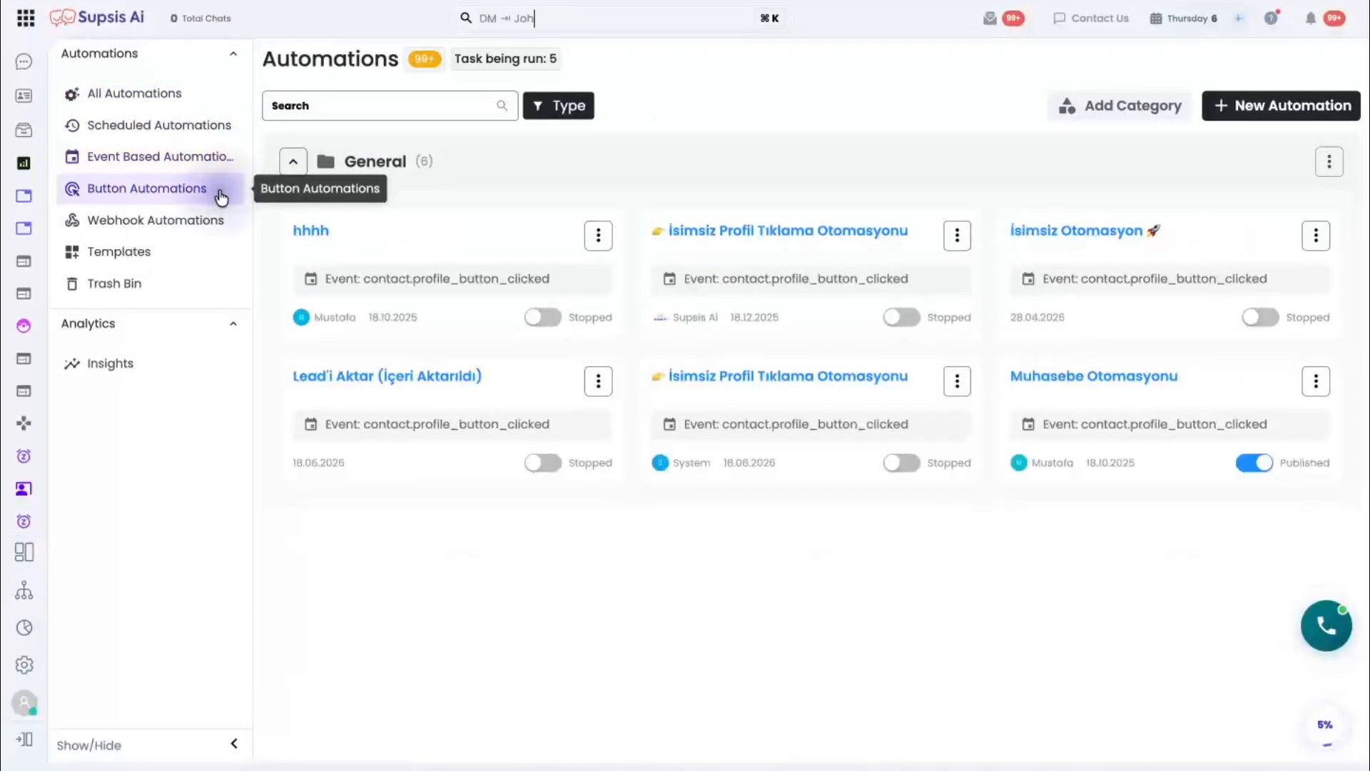
click(218, 222)
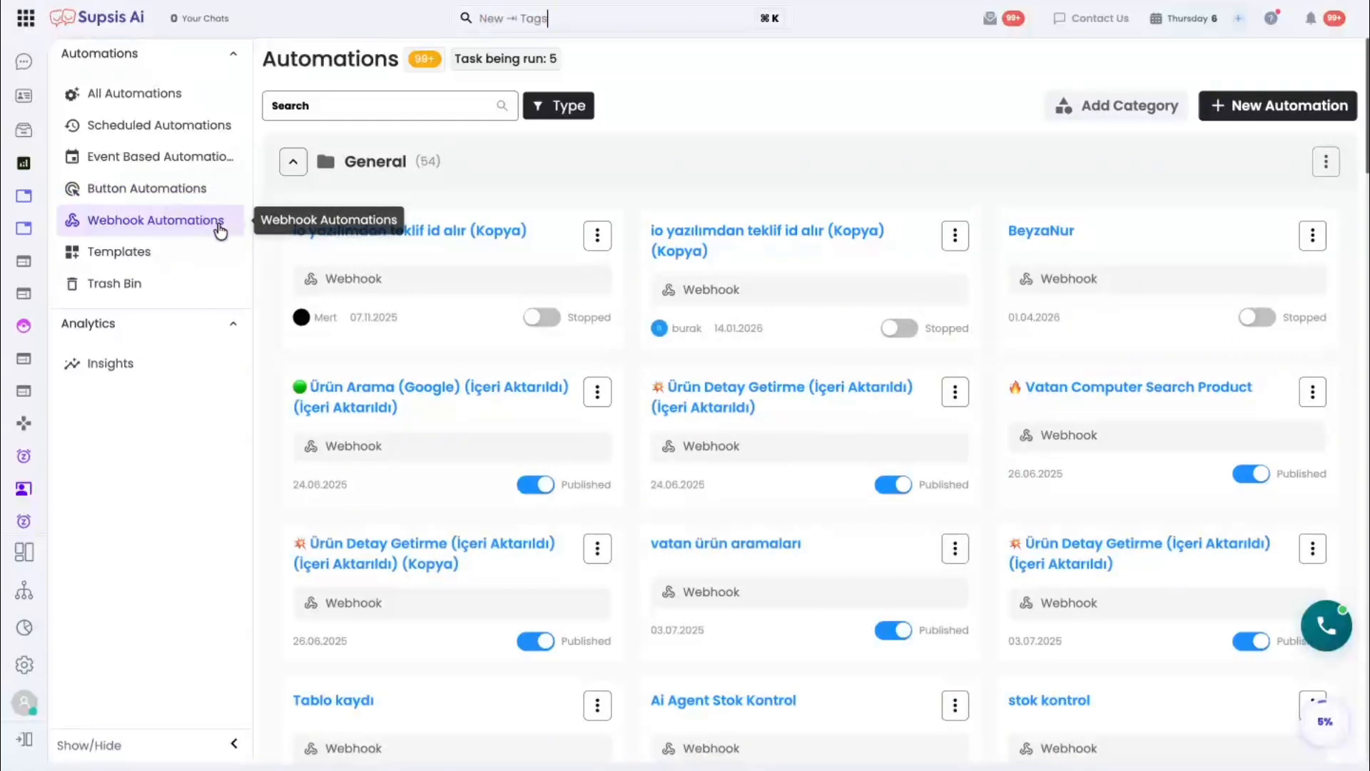
click(208, 95)
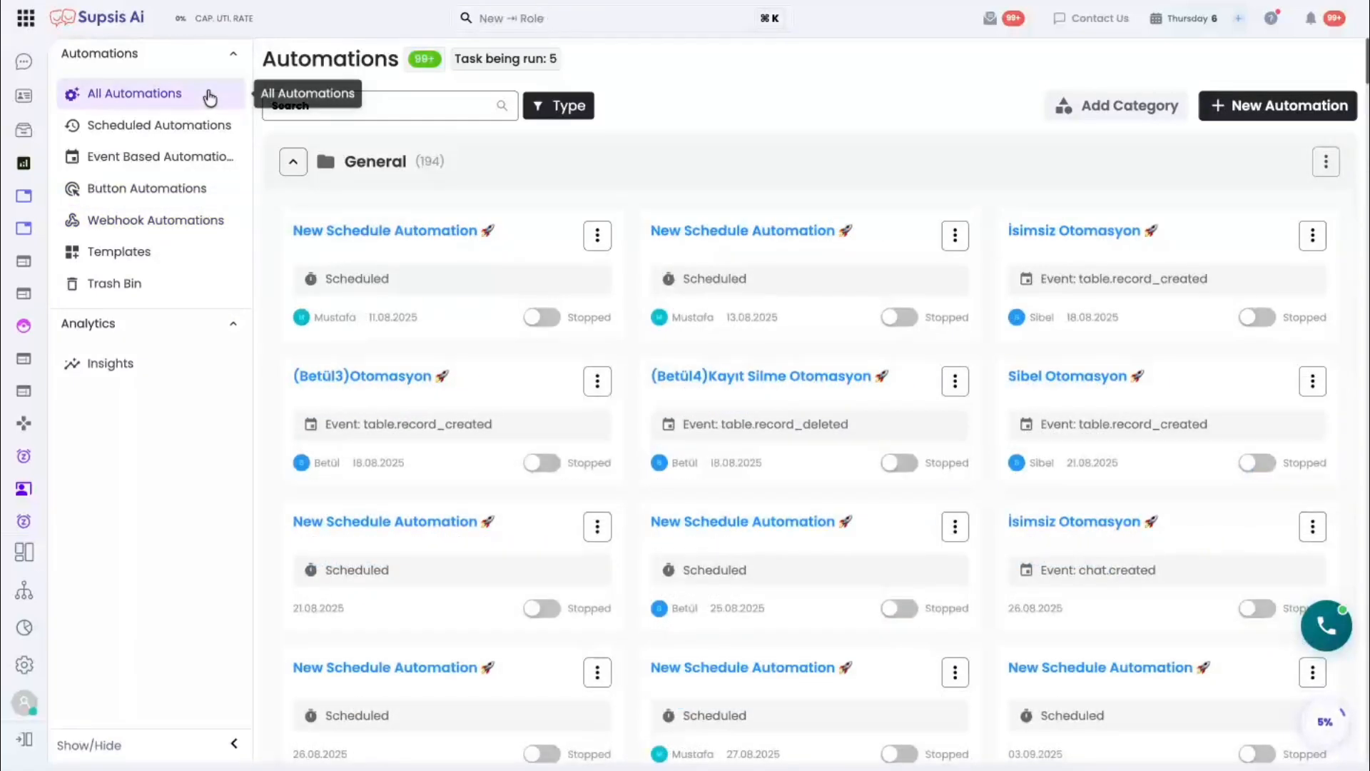
- Create an automation category titled with the owner's first name and give it the pencil icon
click(1057, 111)
text(Skander's)
click(584, 308)
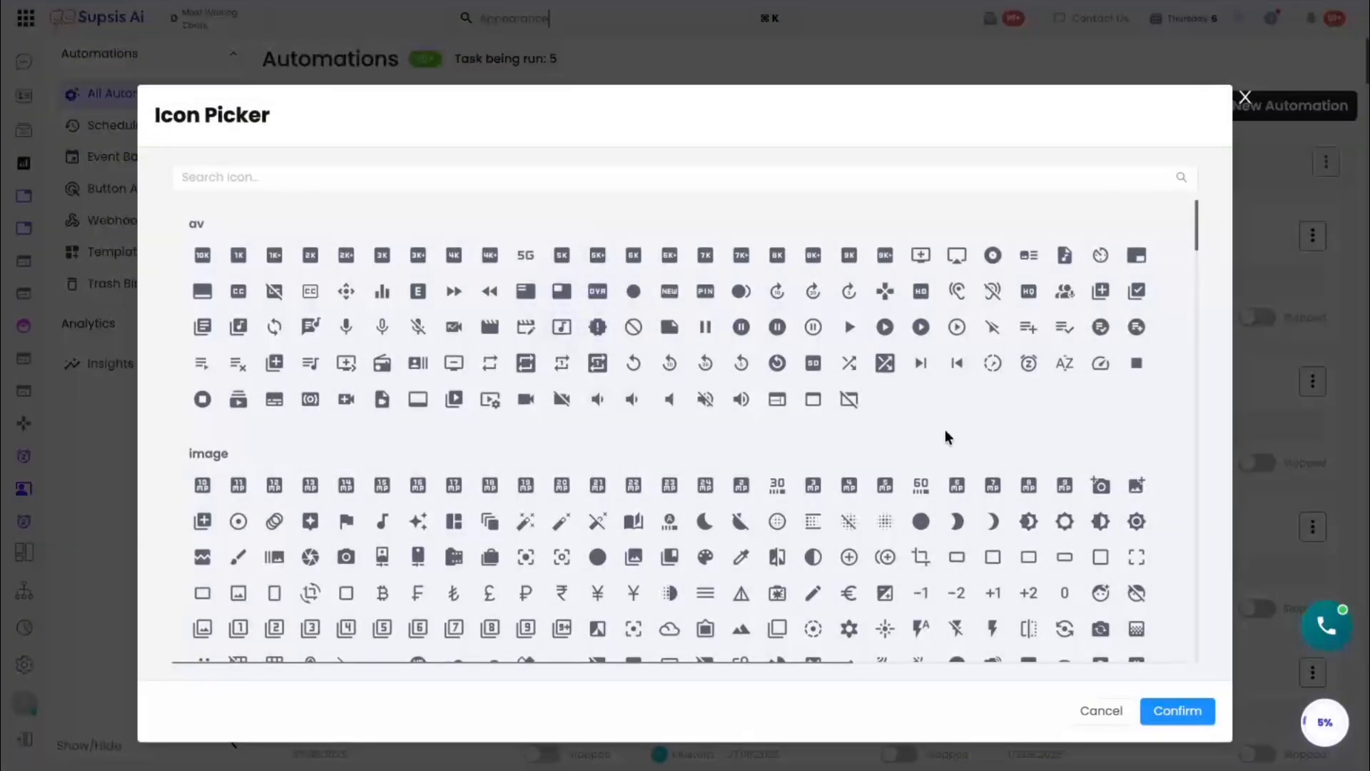
click(865, 576)
click(825, 346)
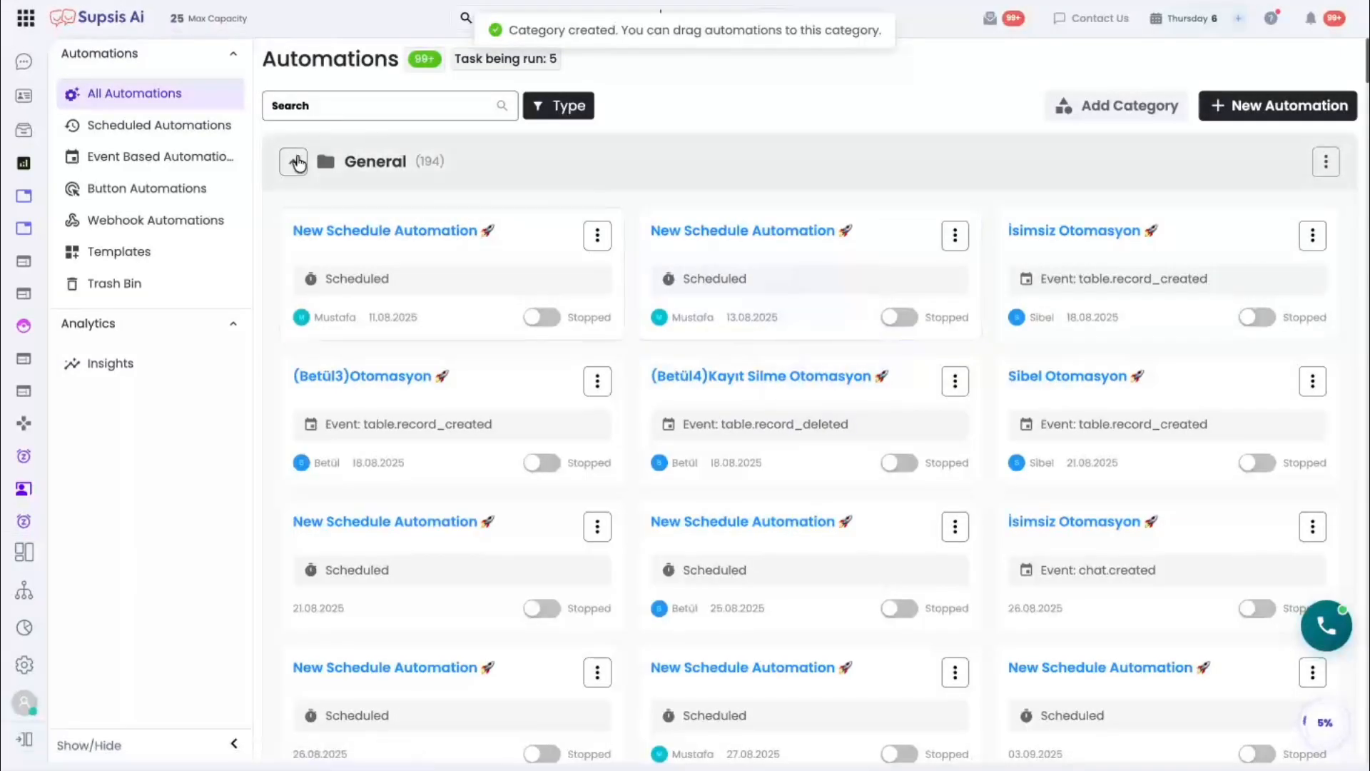
- Collapse every automation category from General down to the one just above the newly created category
click(294, 162)
click(293, 235)
click(294, 311)
click(293, 384)
click(292, 459)
click(294, 533)
scroll(297, 544, down, 2)
click(293, 463)
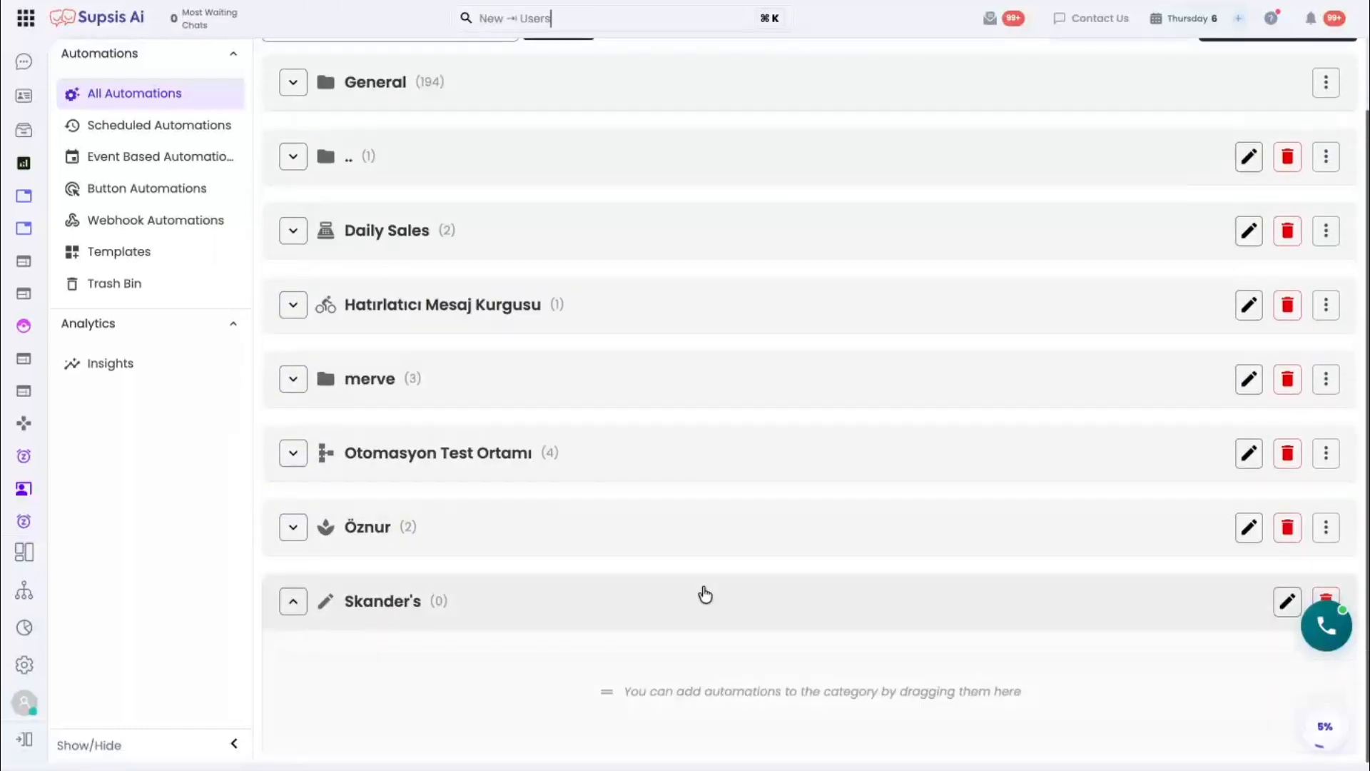
scroll(705, 593, up, 1)
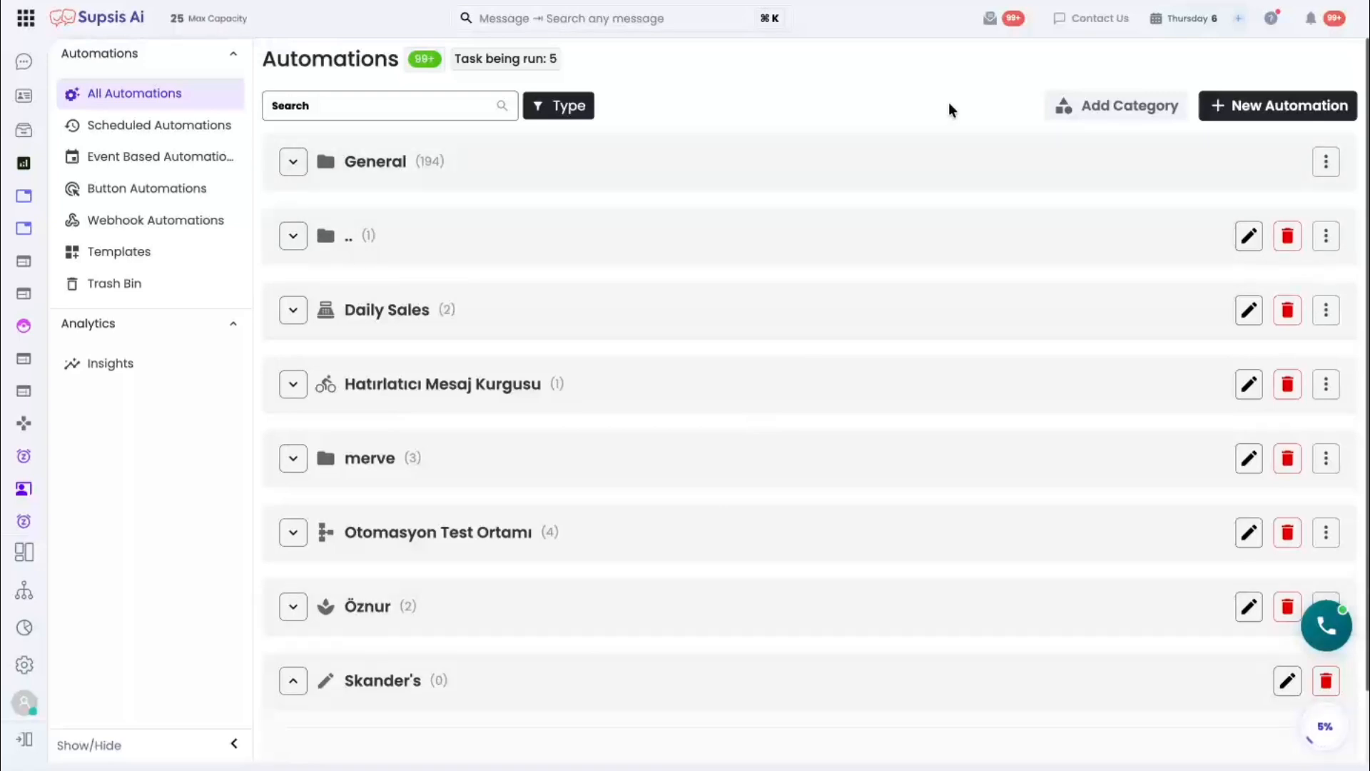
- Create a timer automation from scratch and browse the action nodes available in its designer
click(1222, 108)
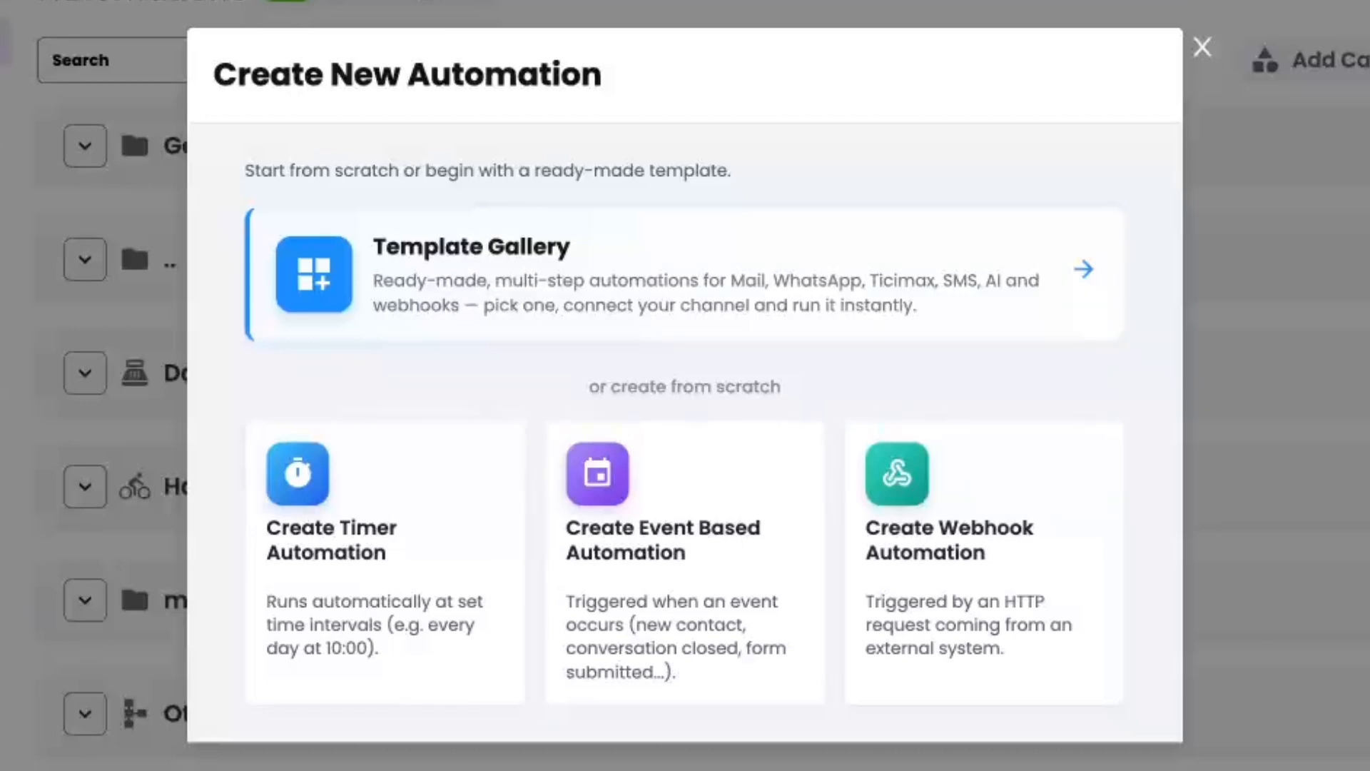
click(468, 687)
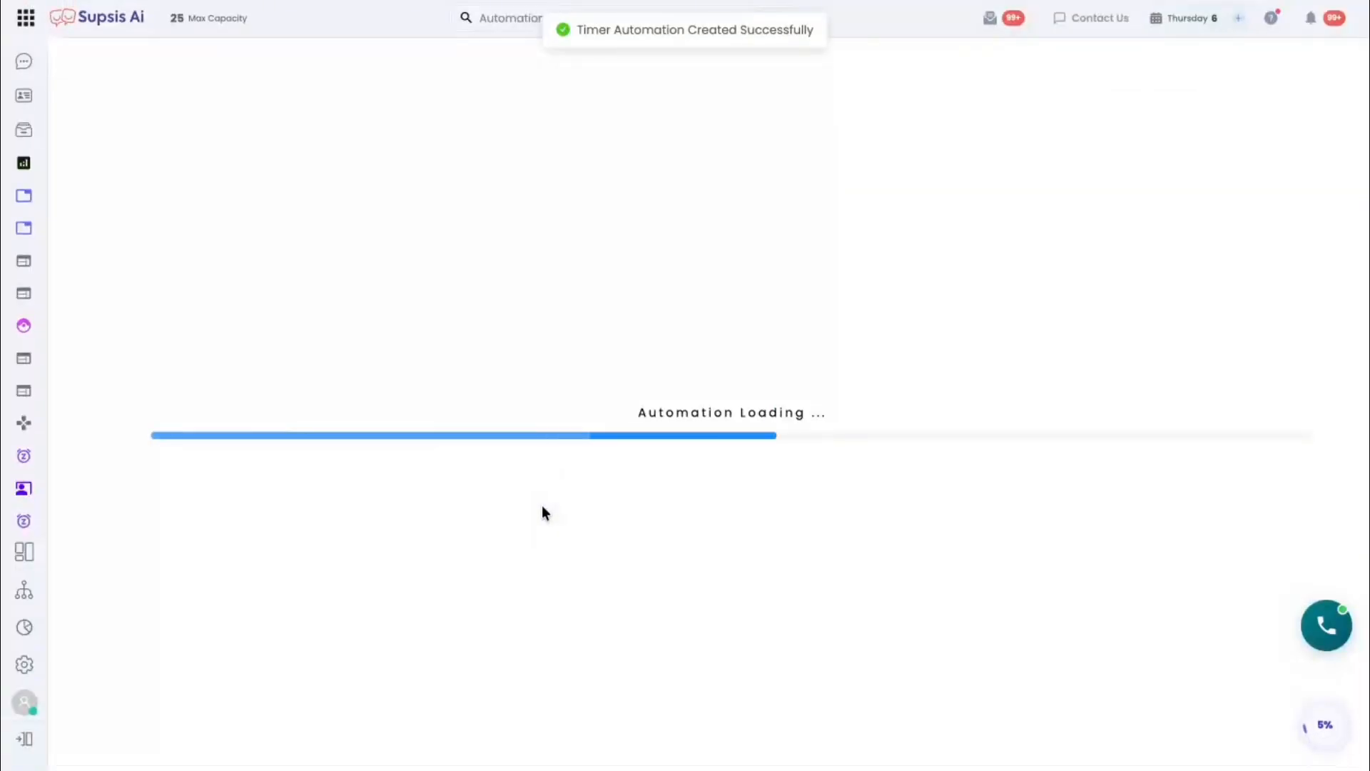
scroll(1280, 505, down, 15)
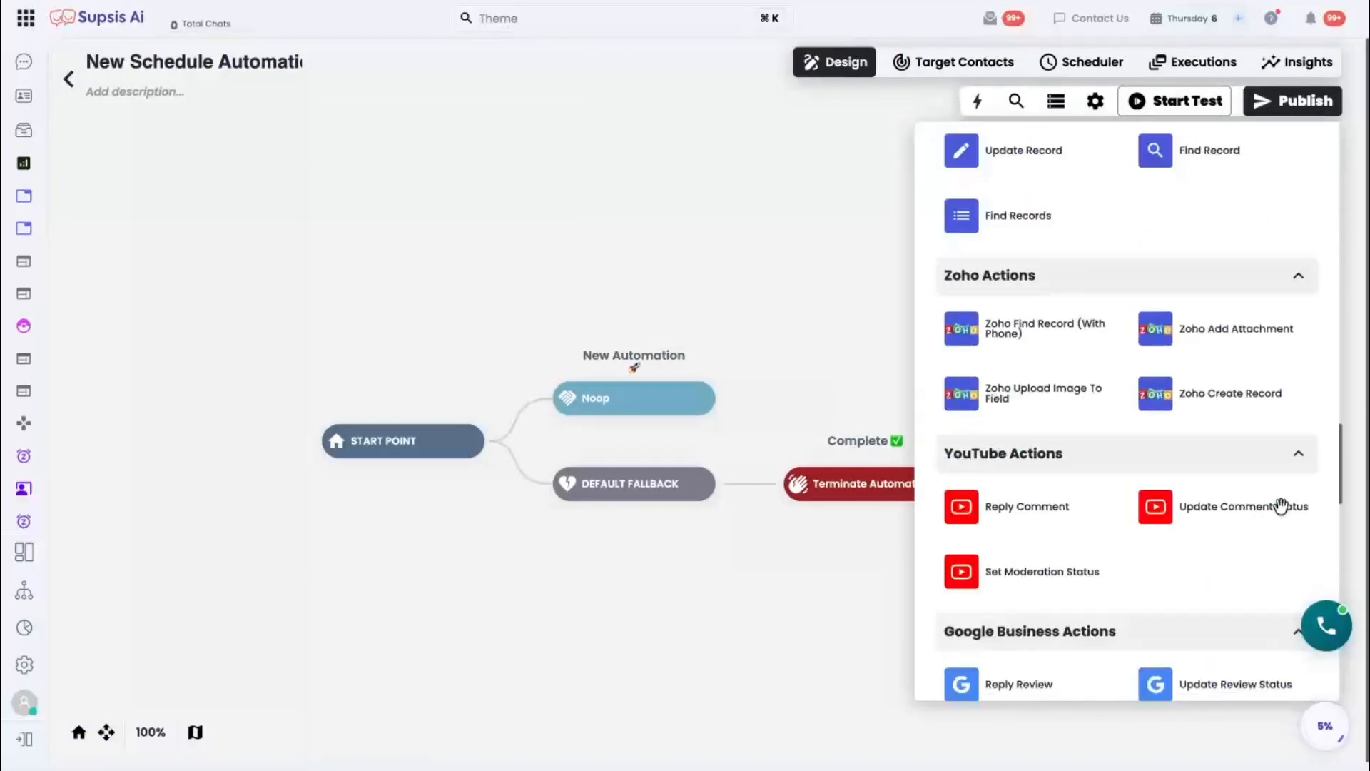
scroll(1280, 505, down, 5)
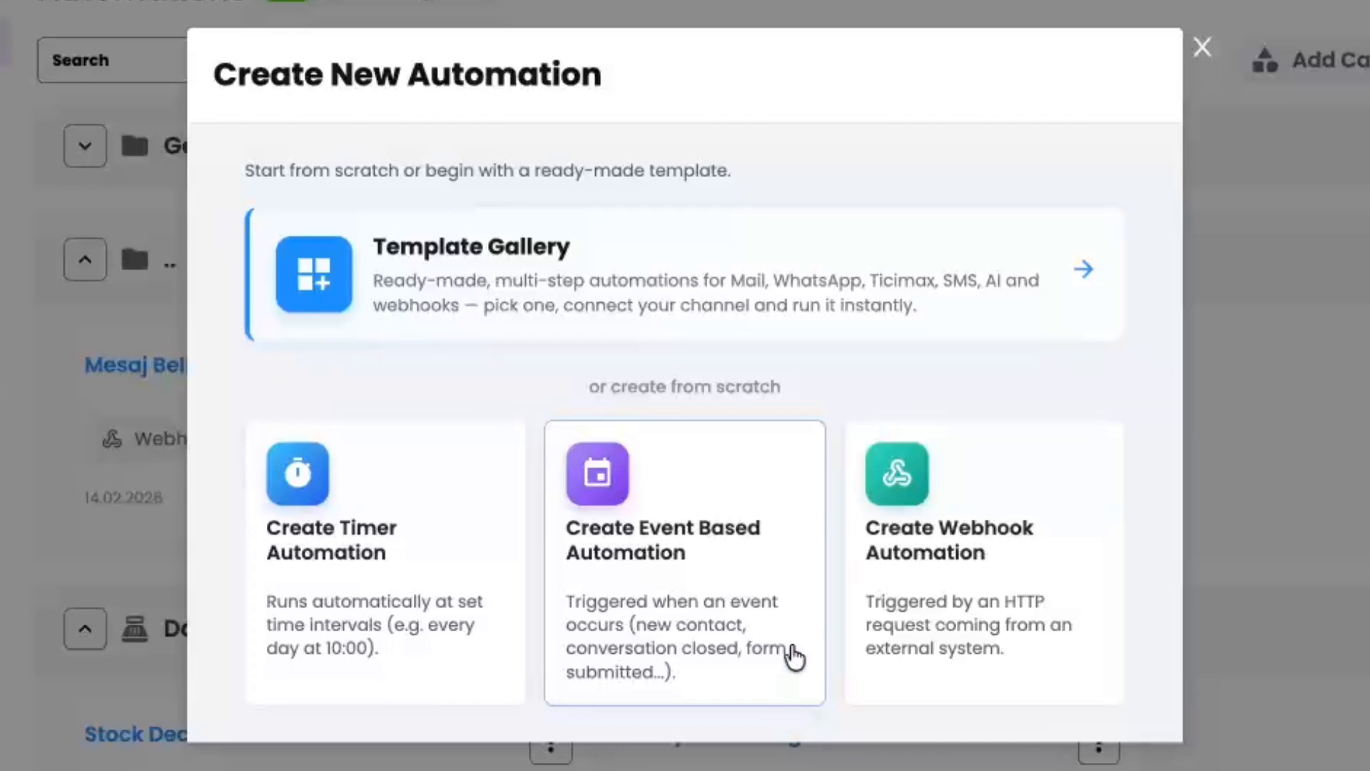
- View the Abandoned Cart Recovery template's setup from the template gallery without applying it, and open the New Chat → Slack/Discord template
click(1013, 310)
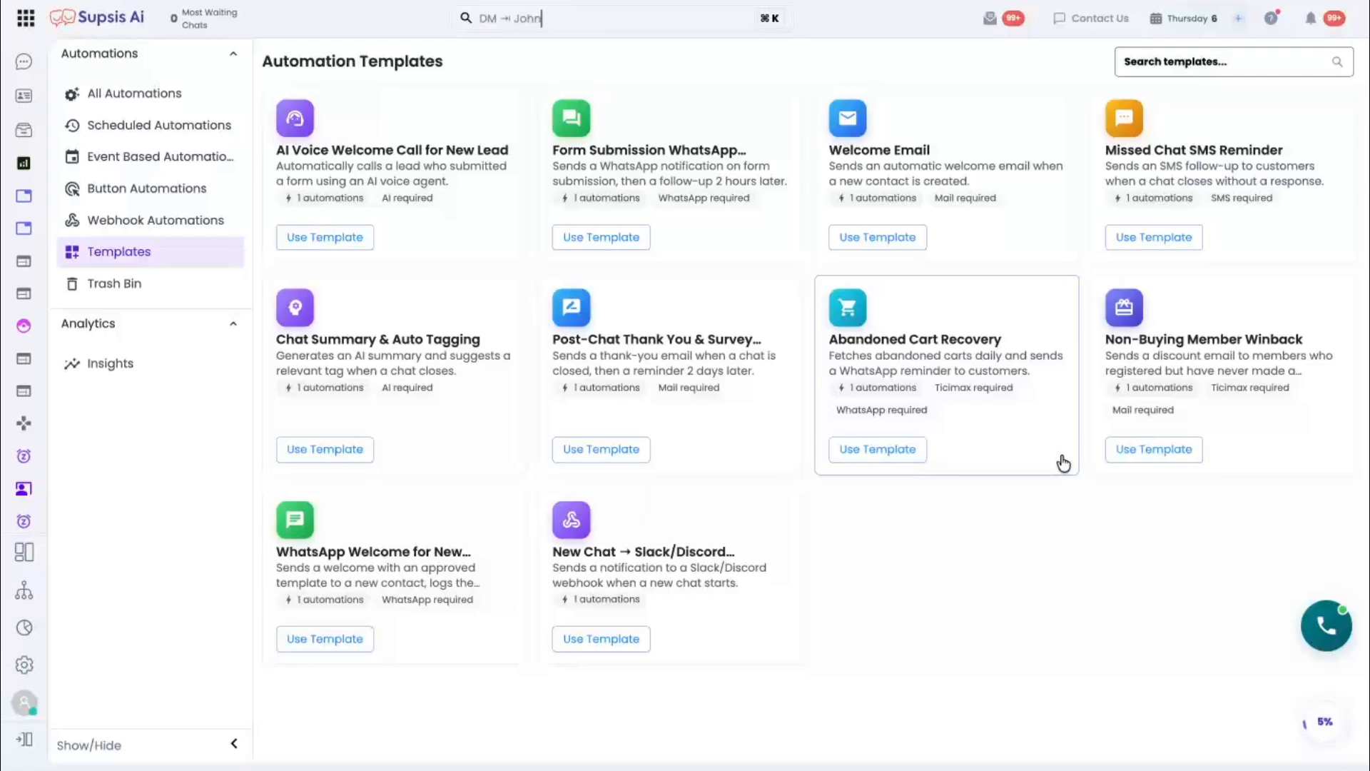
click(1061, 463)
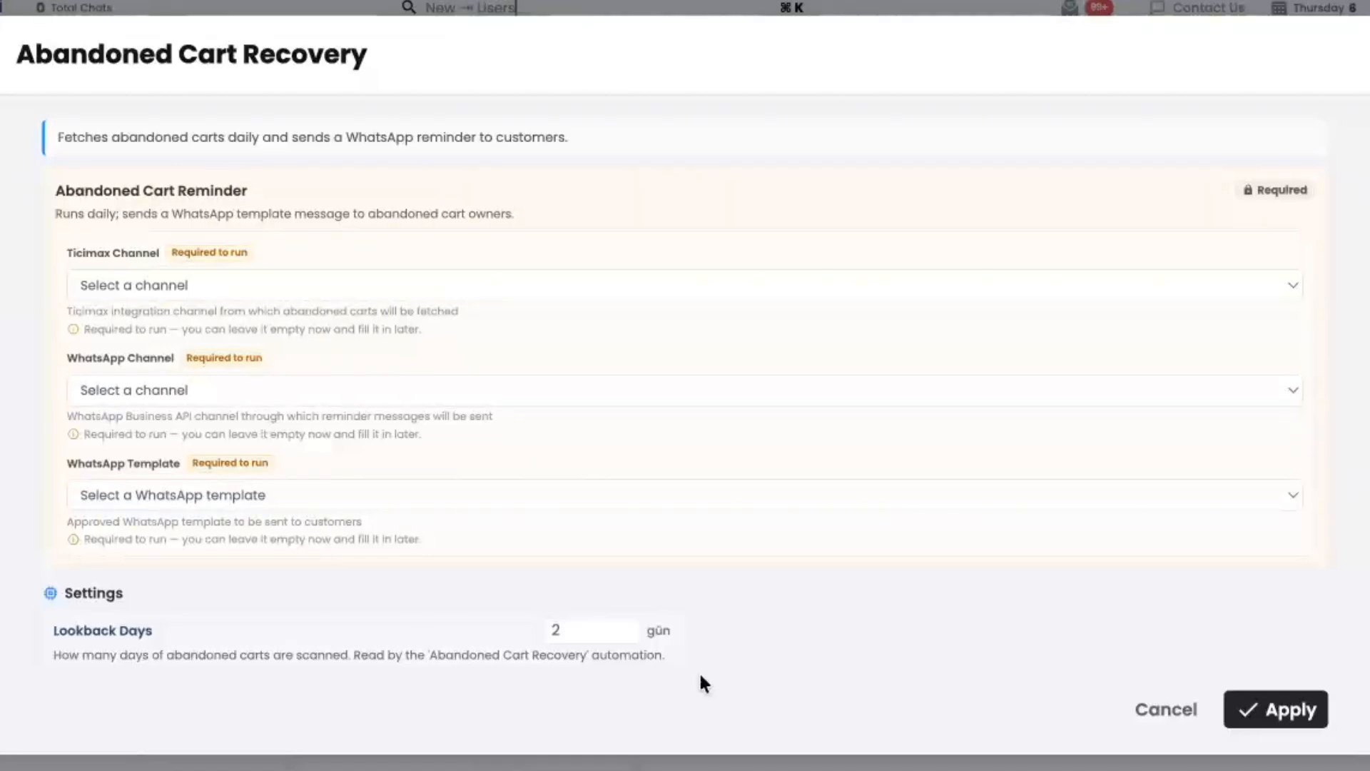
click(1177, 723)
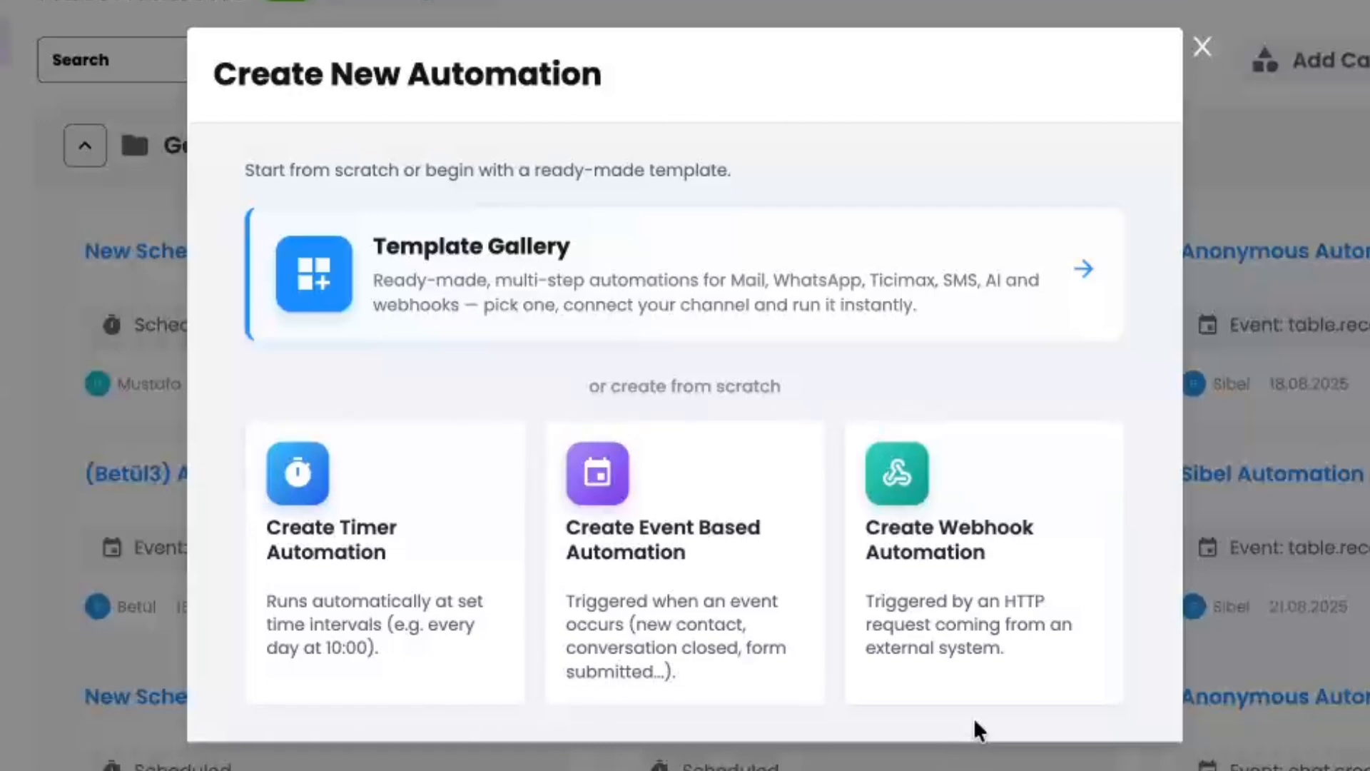
click(987, 284)
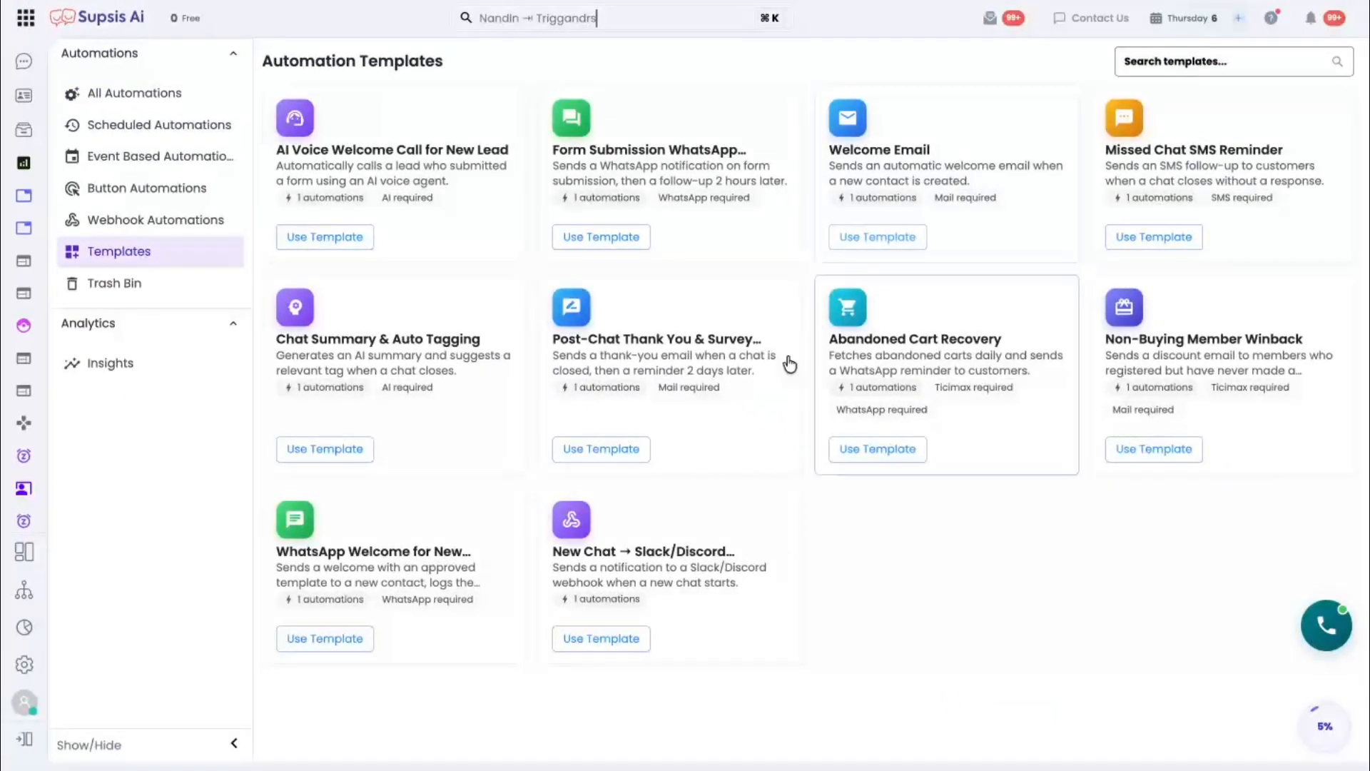
click(740, 634)
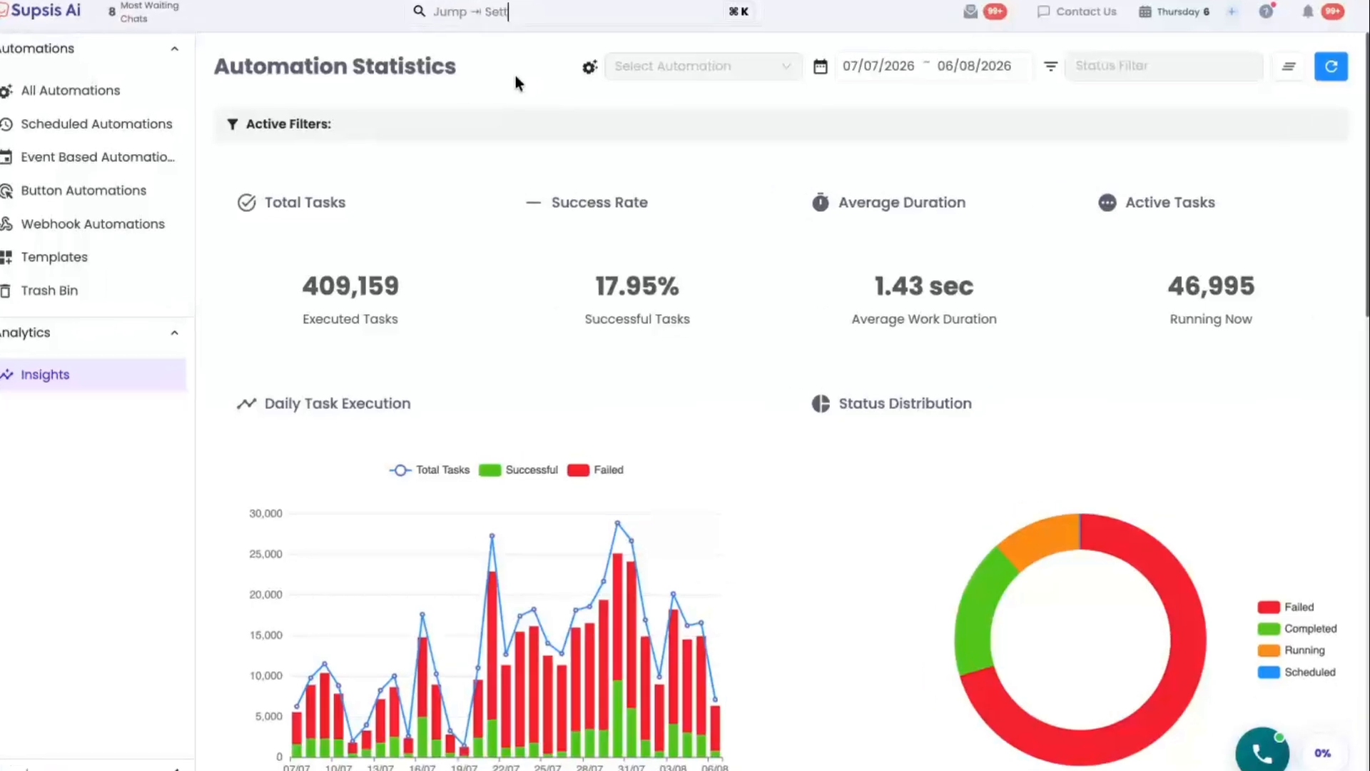
- Filter the automation statistics to the Demo Bildirimleri WhatsApp V2 automation
click(703, 65)
scroll(706, 164, down, 5)
scroll(709, 183, up, 4)
scroll(467, 202, up, 3)
click(469, 187)
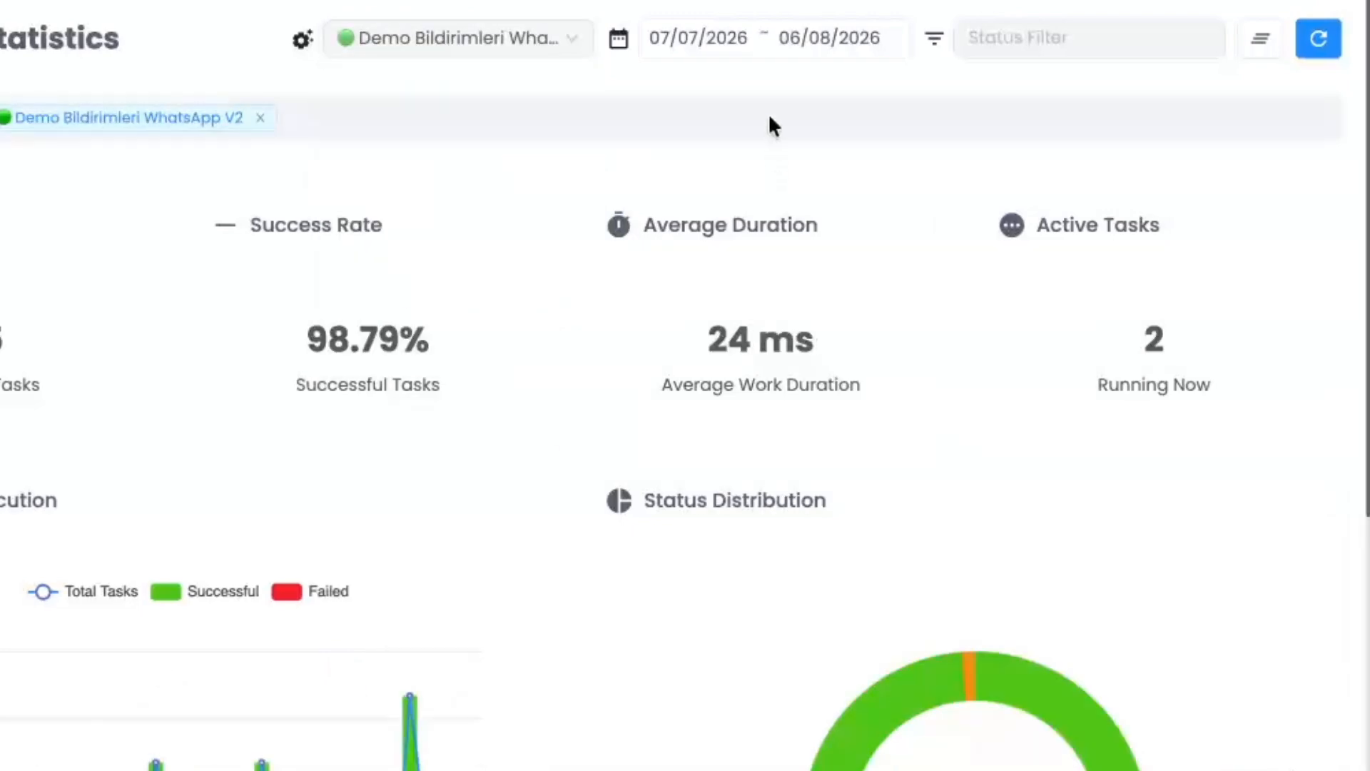
- Look at the date range and status filter options, and examine the statistics charts down to the automation performance table
click(758, 40)
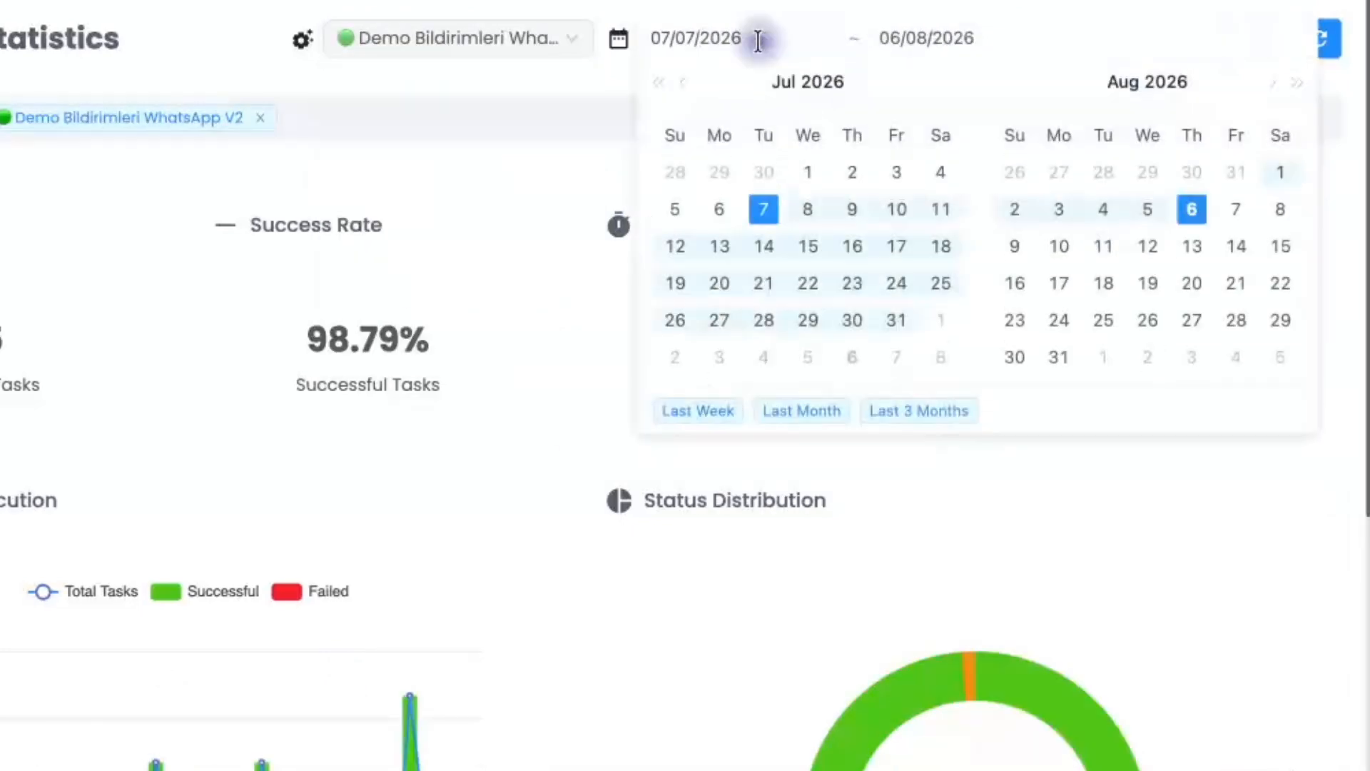
click(579, 67)
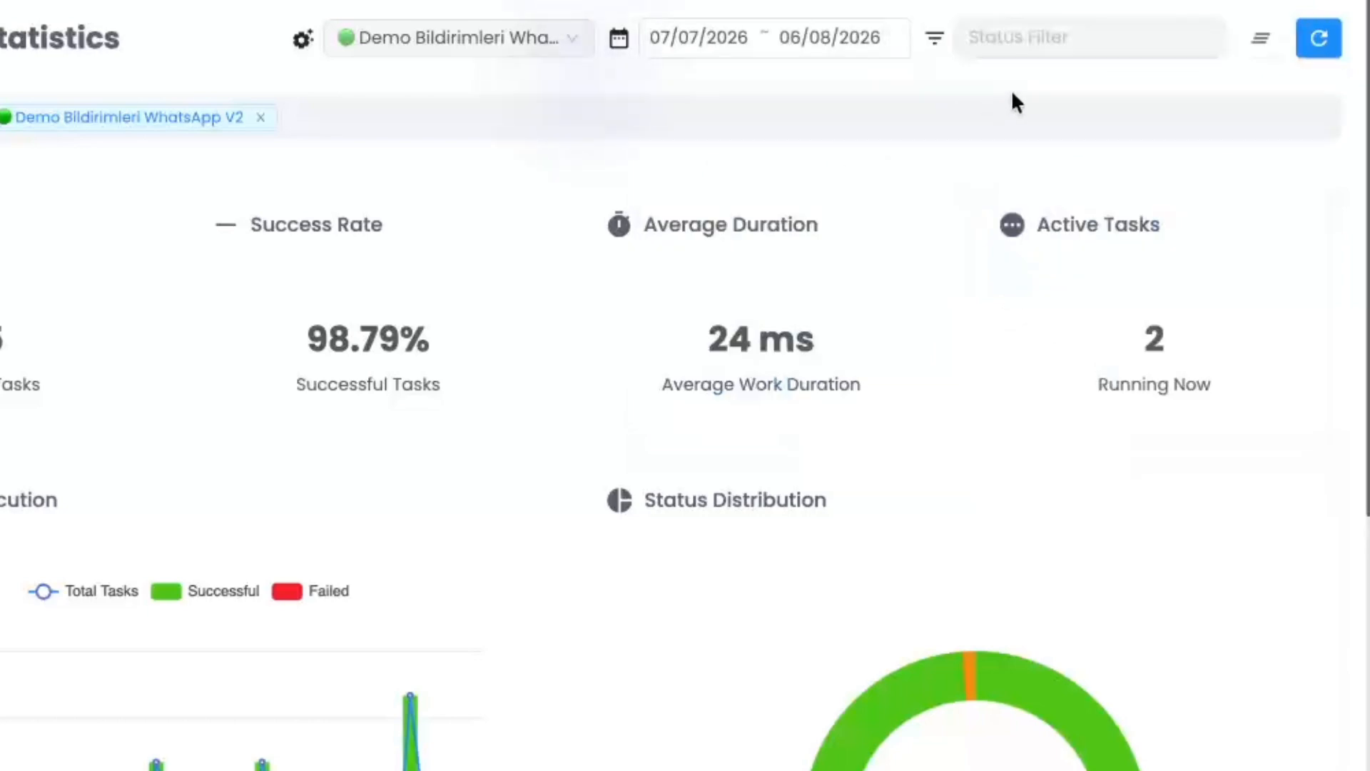
click(1043, 40)
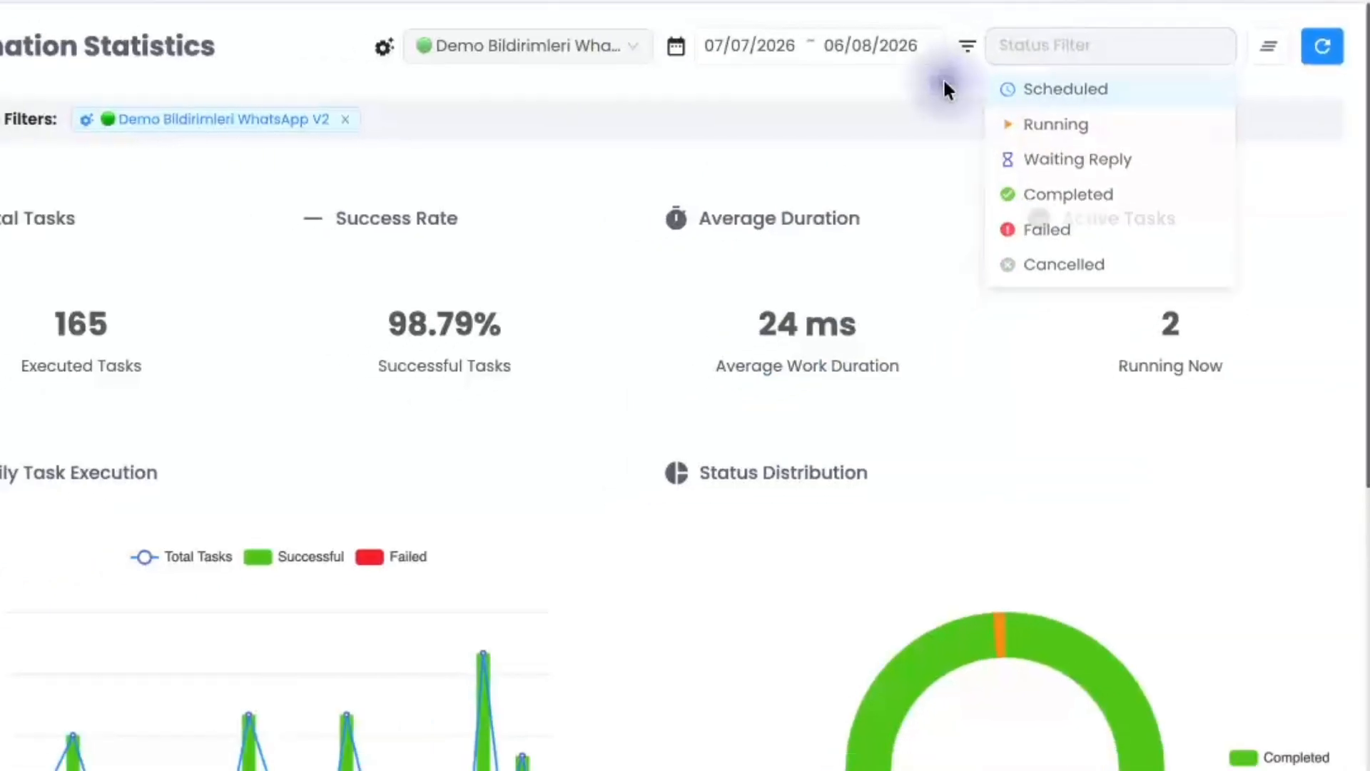
click(944, 84)
scroll(1354, 303, down, 9)
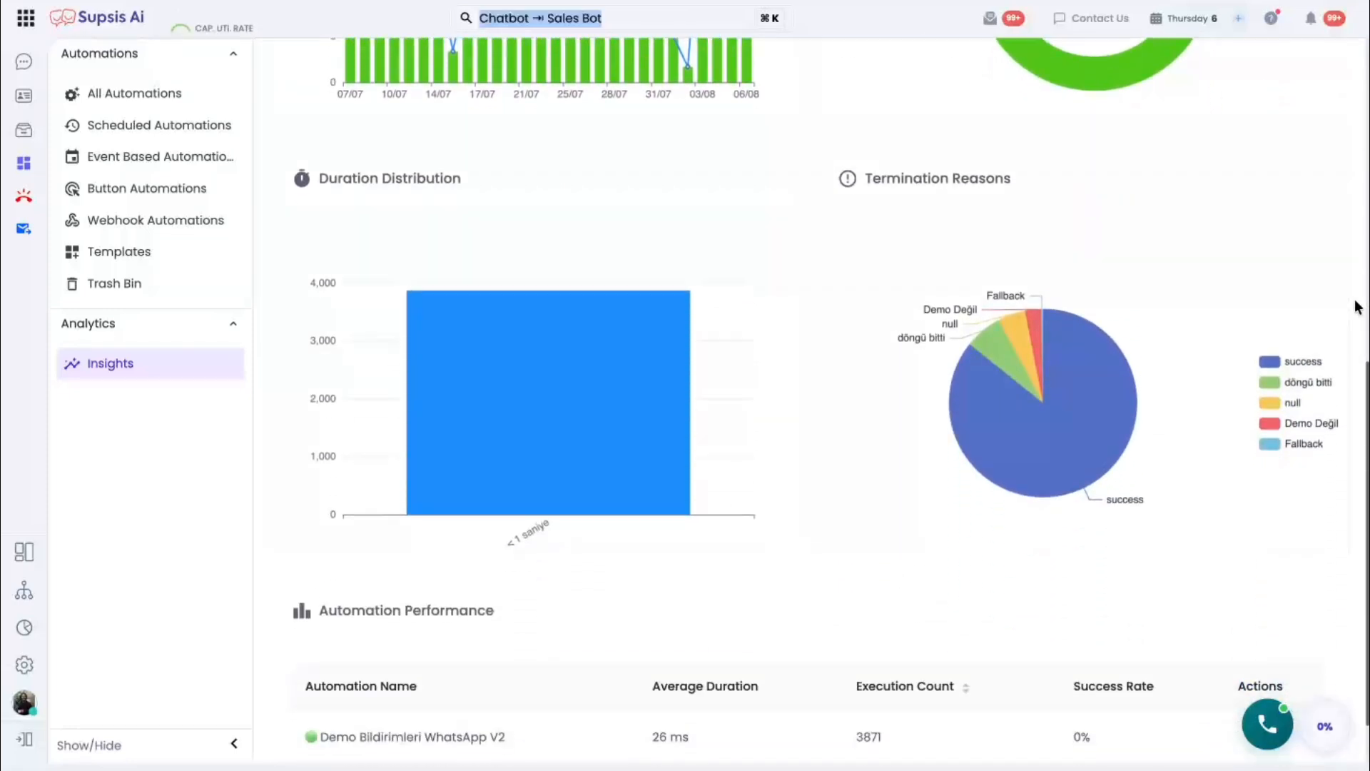
scroll(1357, 307, down, 1)
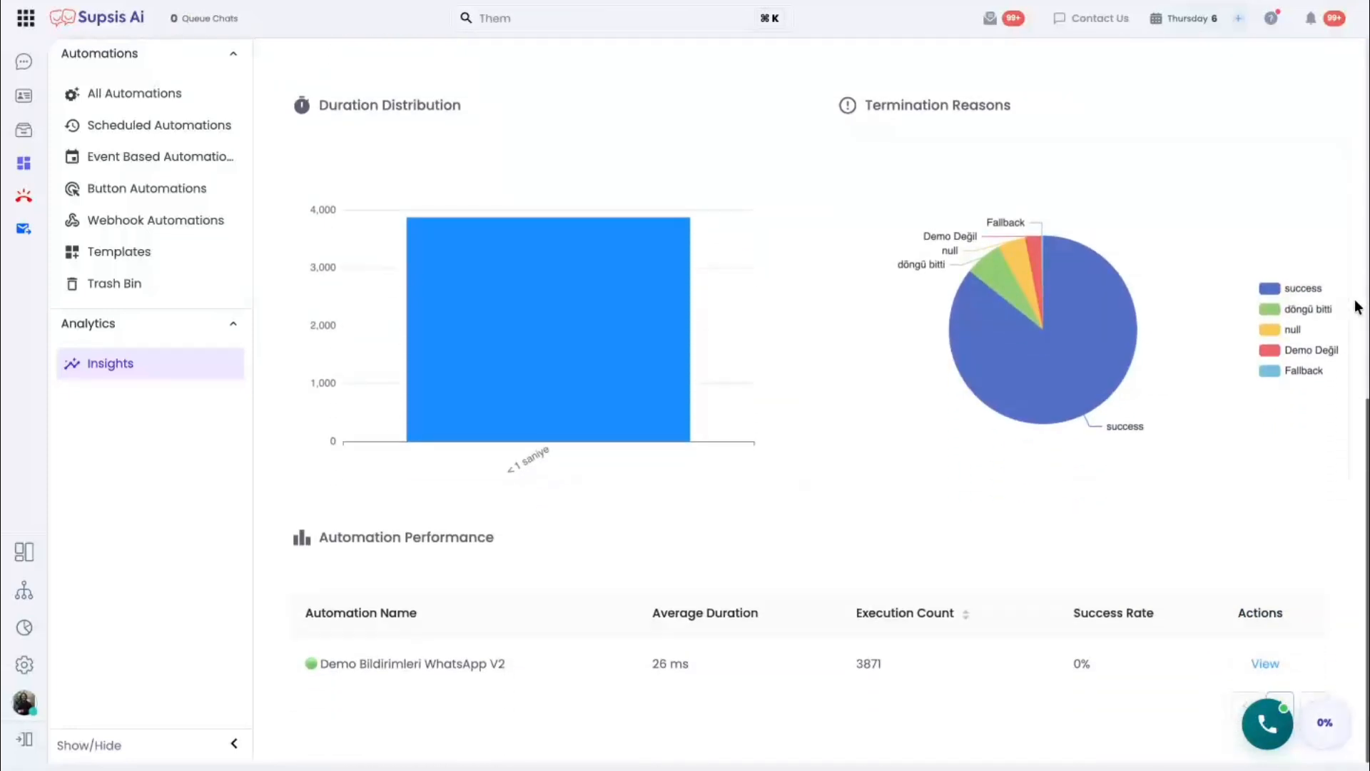